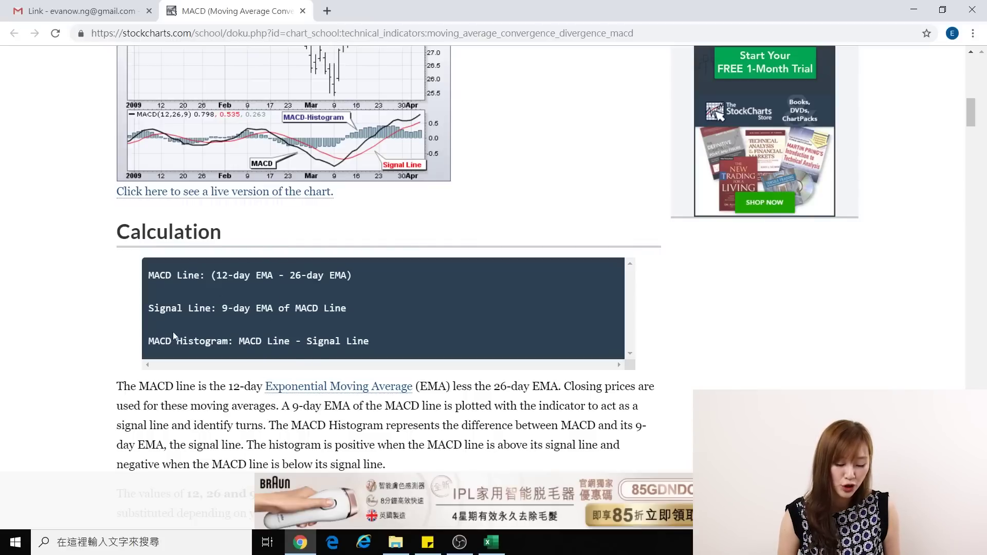
Scroll to the MACD Calculation section on StockCharts, then switch to the 0939.HK Excel workbook.
{"action": "scroll", "coordinate": [473, 347], "scroll_direction": "down", "scroll_amount": 3}
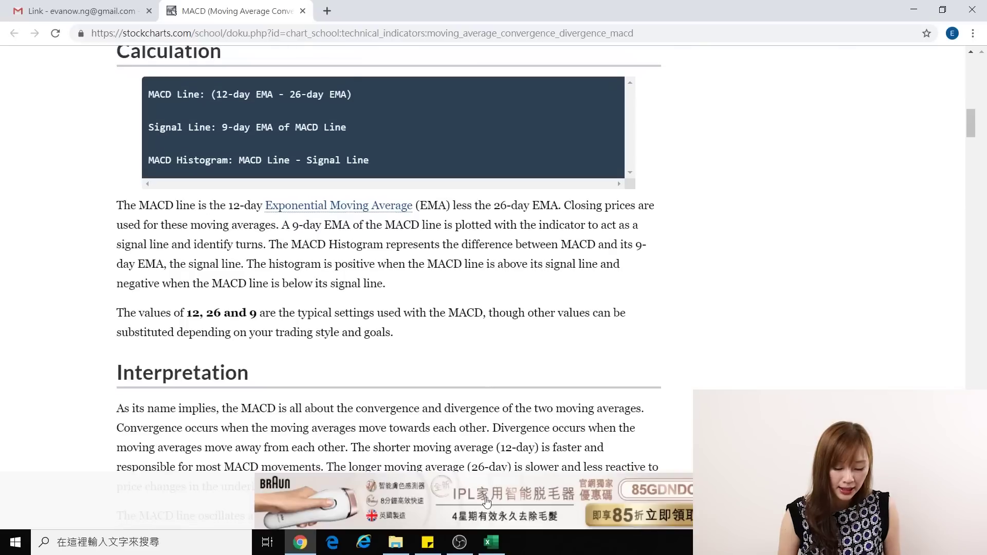
{"action": "left_click", "coordinate": [494, 541]}
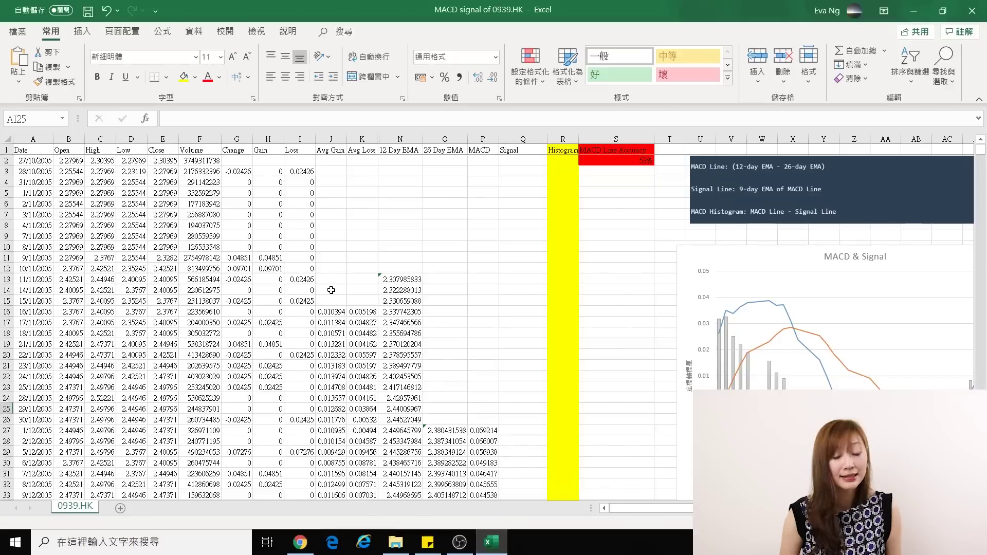
{"action": "left_click", "coordinate": [155, 322]}
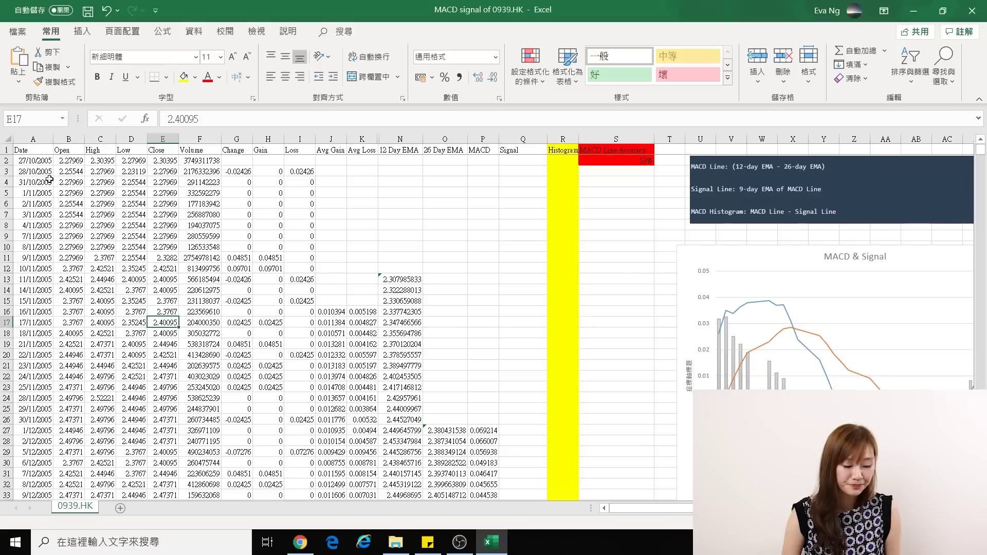
{"action": "left_click", "coordinate": [38, 138]}
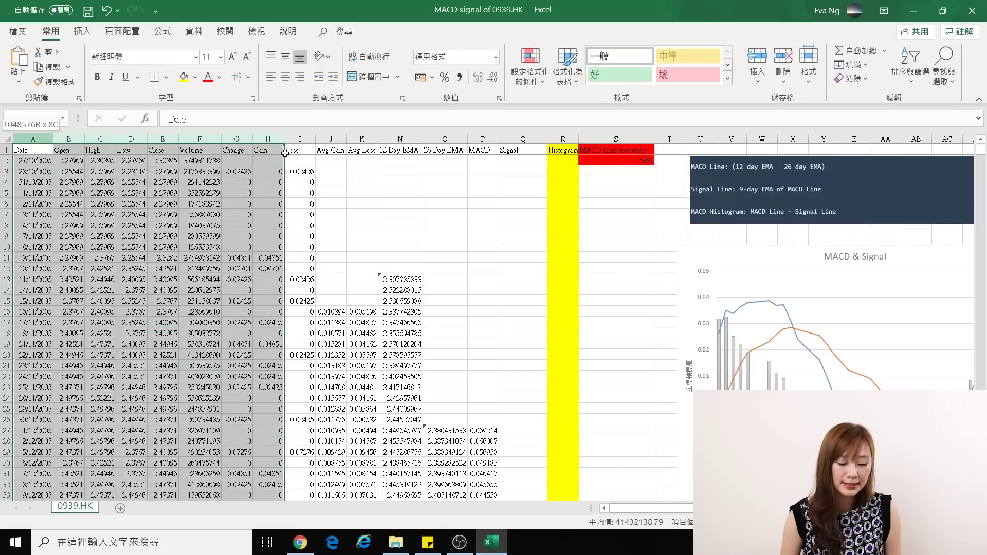
{"action": "left_click_drag", "start_coordinate": [30, 139], "coordinate": [303, 155]}
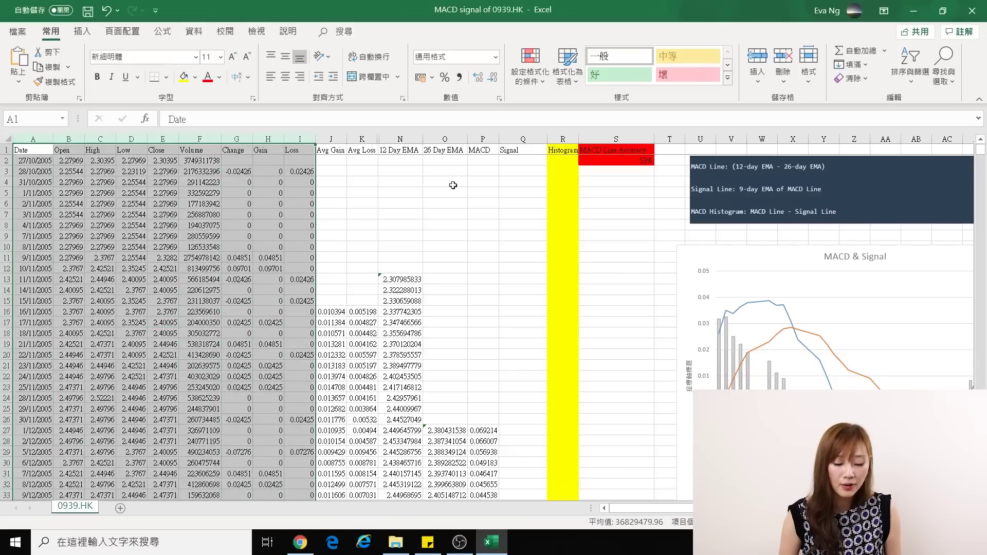
{"action": "left_click", "coordinate": [414, 226]}
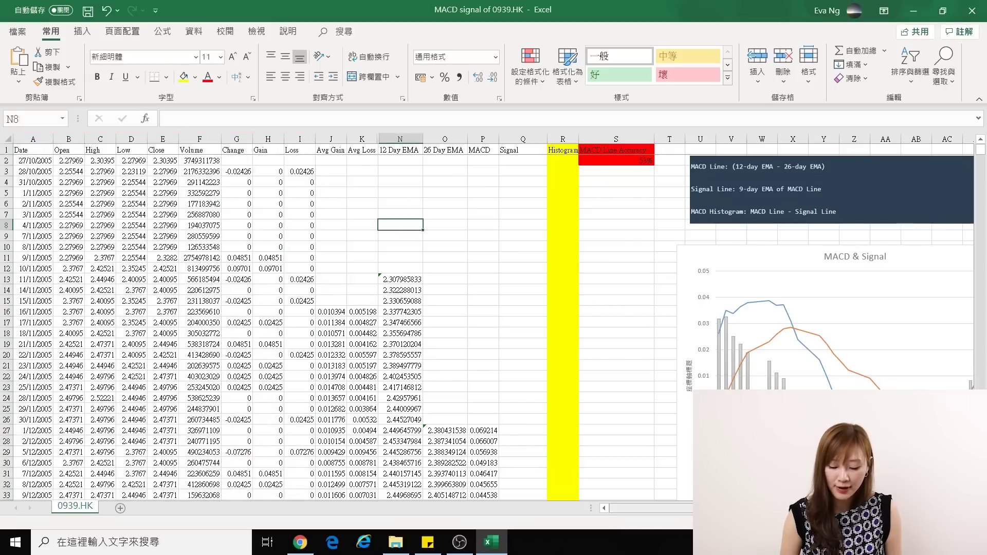
{"action": "scroll", "coordinate": [493, 316], "scroll_direction": "right", "scroll_amount": 5}
{"action": "left_click", "coordinate": [726, 278]}
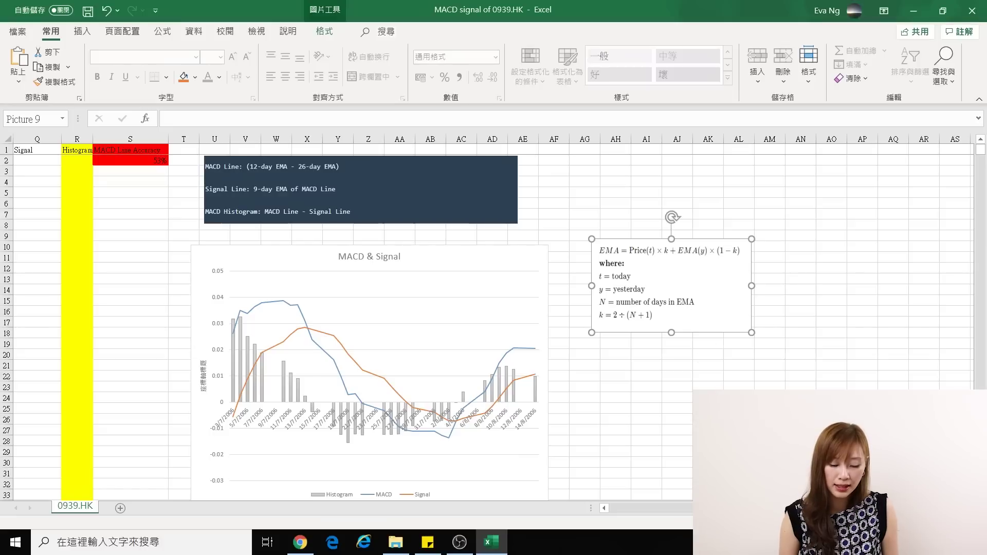
{"action": "scroll", "coordinate": [612, 517], "scroll_direction": "left", "scroll_amount": 5}
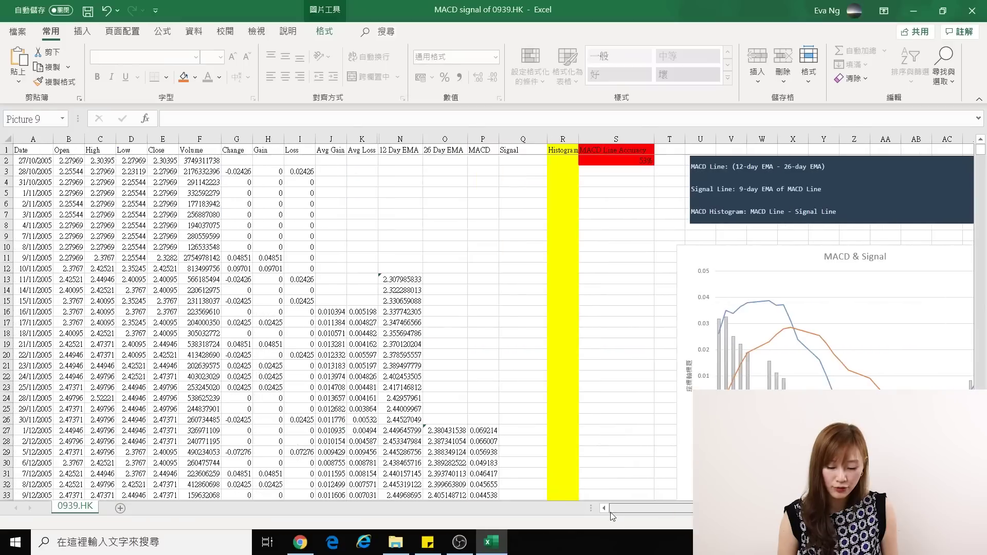
{"action": "left_click", "coordinate": [398, 139]}
{"action": "left_click", "coordinate": [388, 279]}
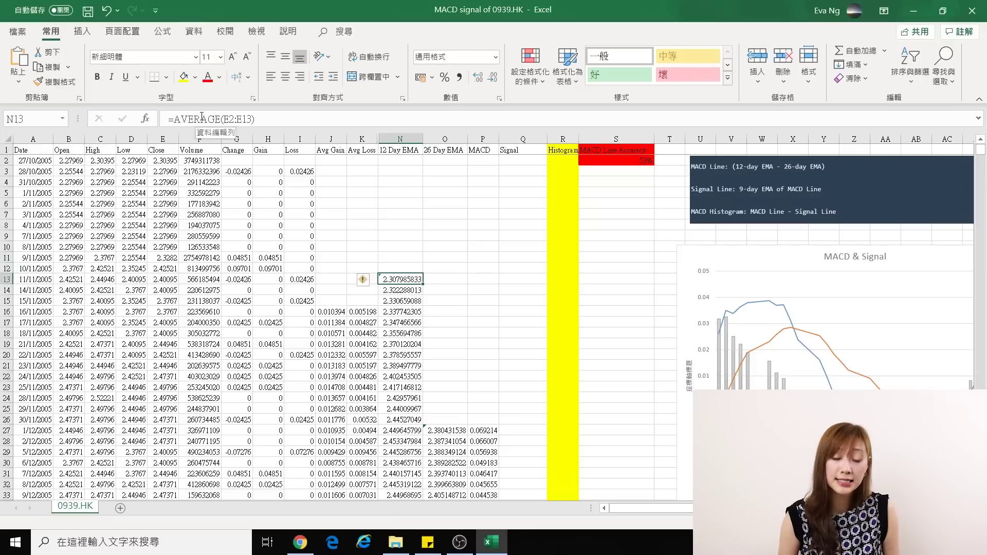
Set N14 to =(E14*(2/(12+1))+N13*(1-(2/(12+1)))), then inspect O27's 26-day average.
{"action": "left_click", "coordinate": [397, 291]}
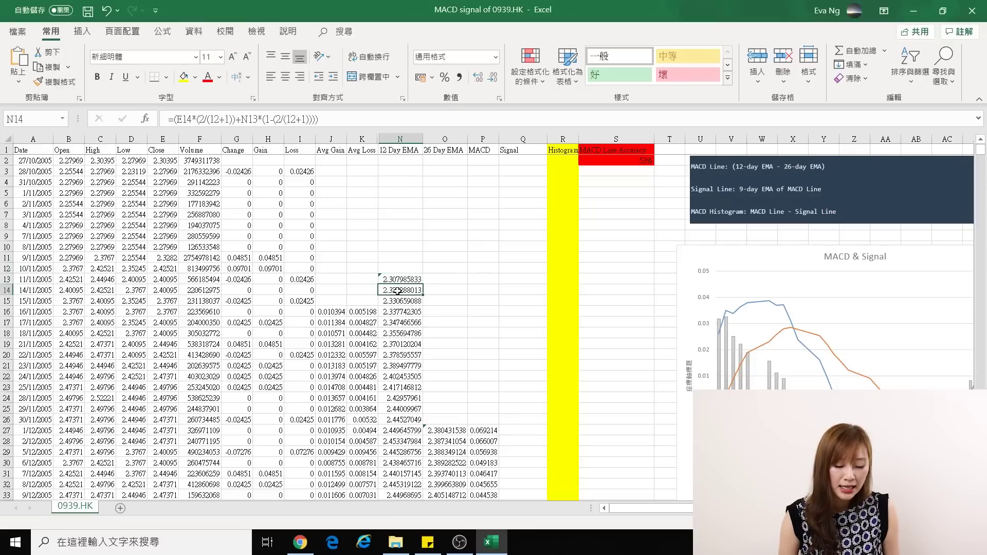
{"action": "left_click", "coordinate": [185, 114]}
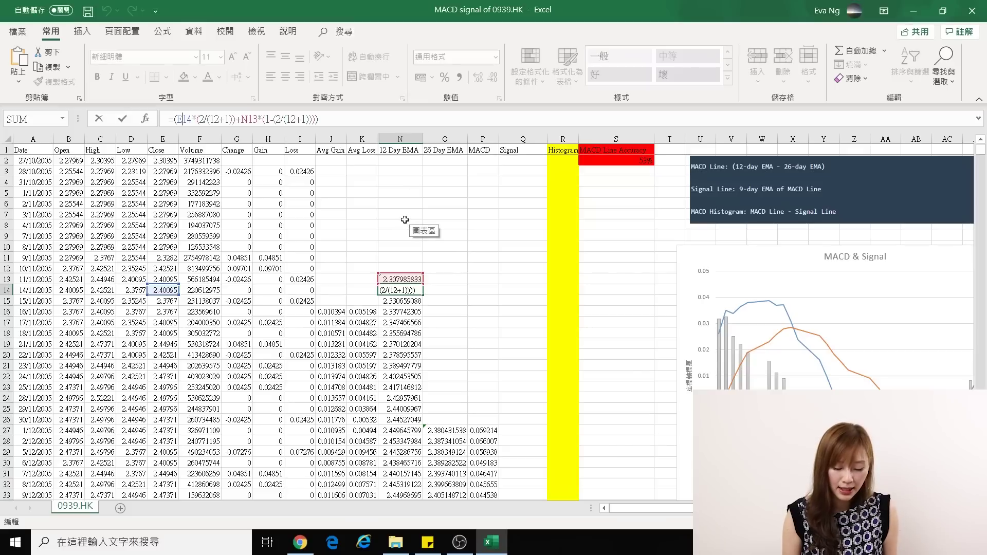
{"action": "key", "text": "Return"}
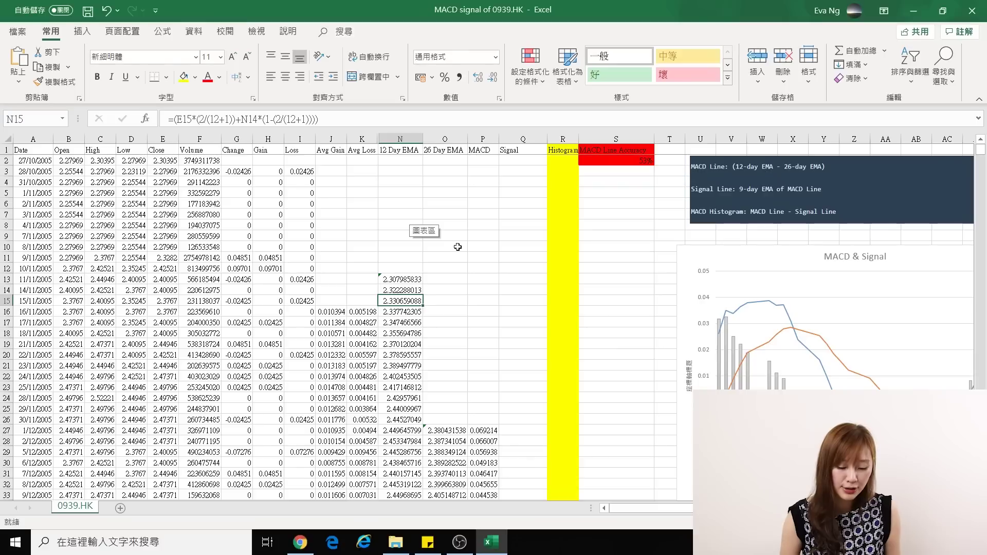
{"action": "left_click", "coordinate": [445, 429]}
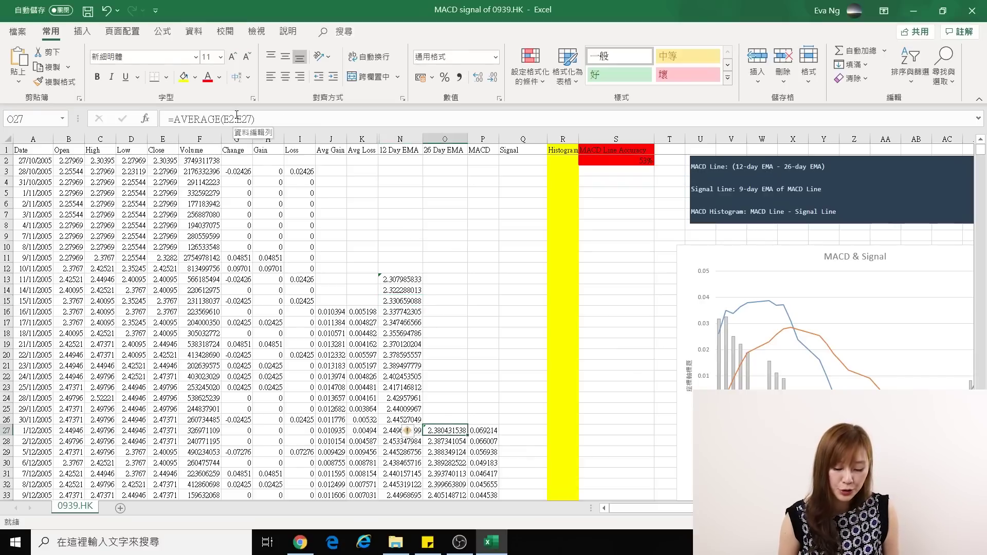
Enter =E28*(2/(26+1)) + O27*(1-(2/(26+1))) in O28 as the 26-day EMA.
{"action": "key", "text": "Down"}
{"action": "key", "text": "F2"}
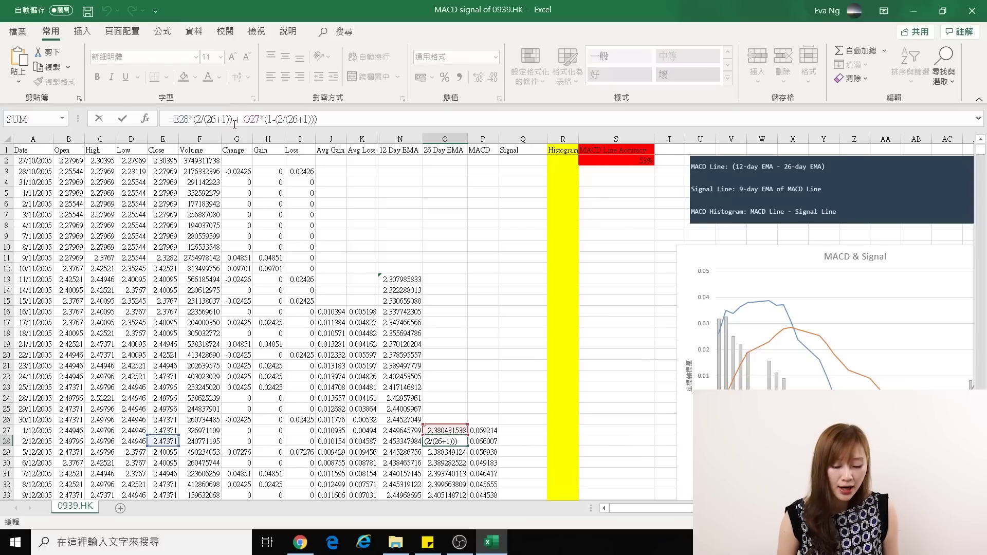
{"action": "key", "text": "Return"}
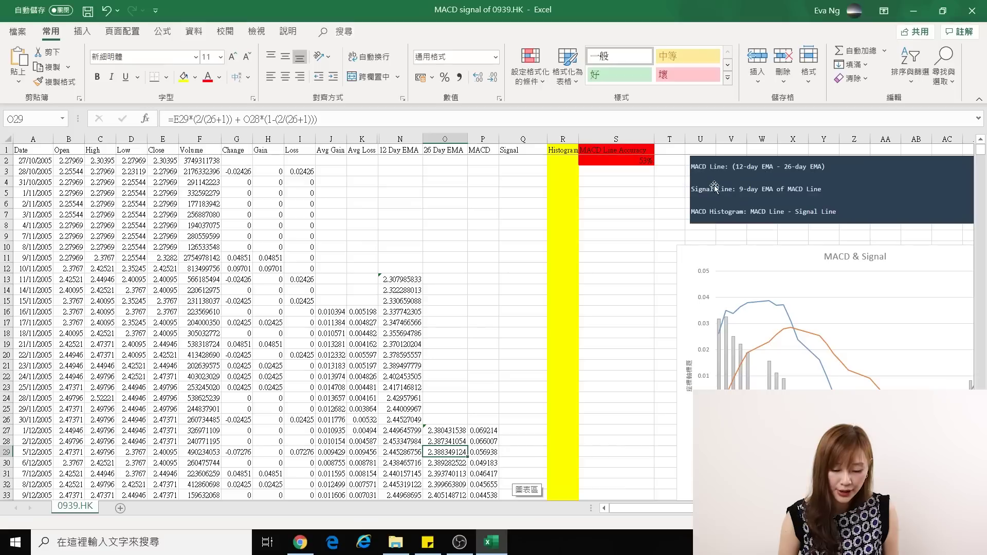
Review the first MACD value in P27 and the blank early EMA rows, then select the MACD column.
{"action": "left_click", "coordinate": [484, 431]}
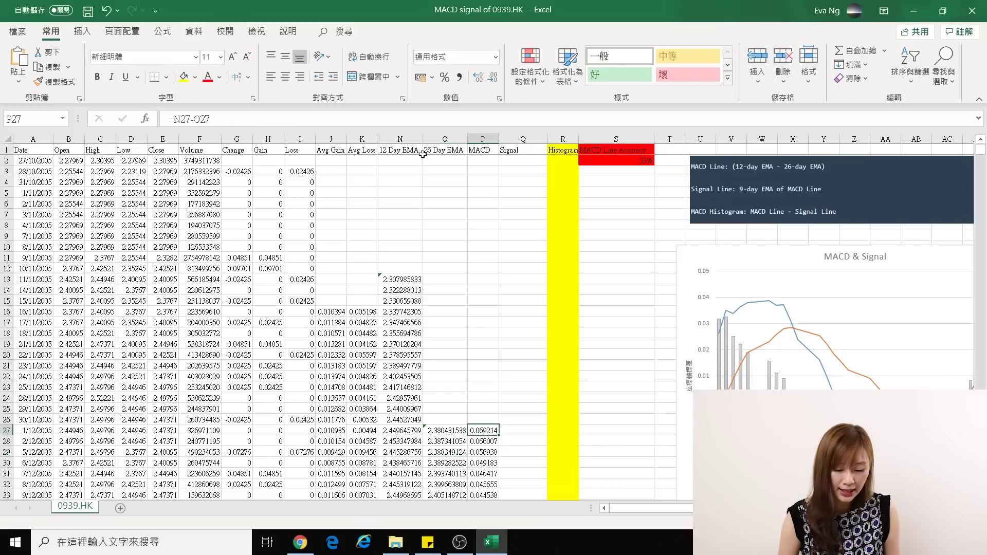
{"action": "left_click", "coordinate": [406, 180]}
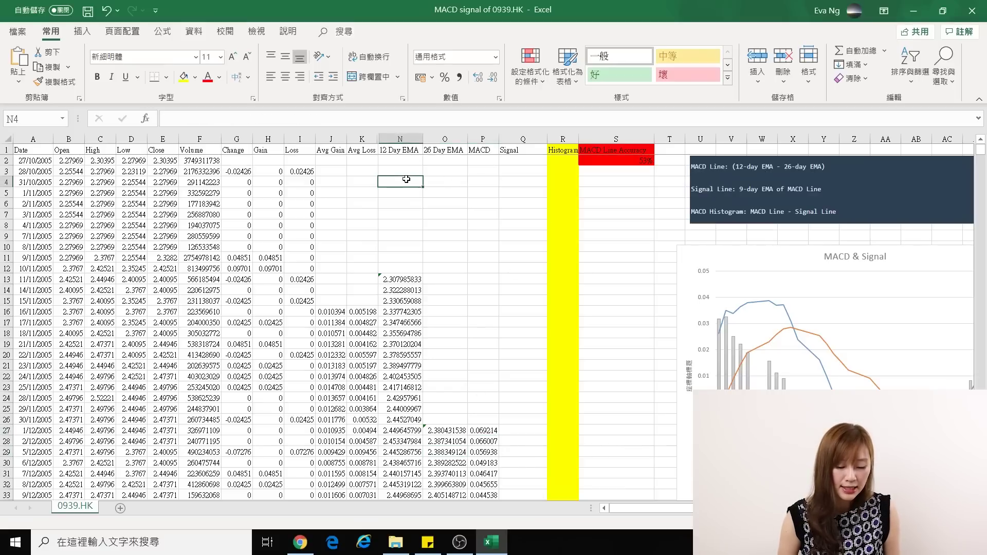
{"action": "left_click", "coordinate": [446, 267]}
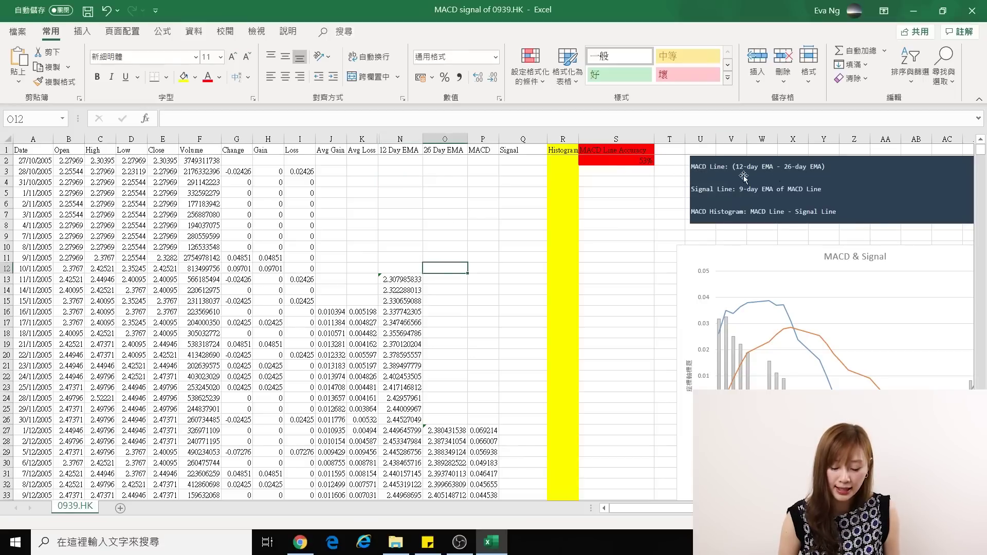
{"action": "left_click", "coordinate": [489, 136]}
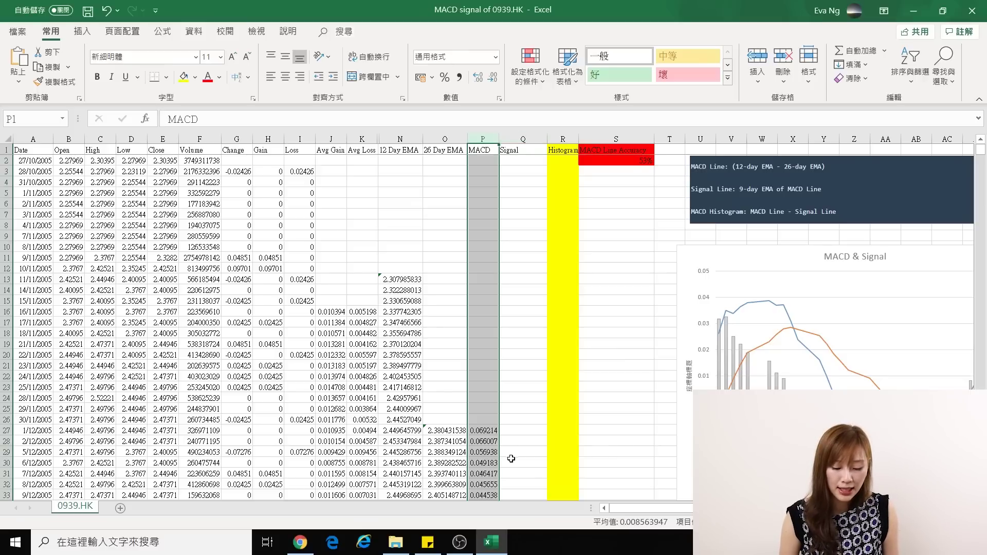
{"action": "scroll", "coordinate": [511, 458], "scroll_direction": "down", "scroll_amount": 3}
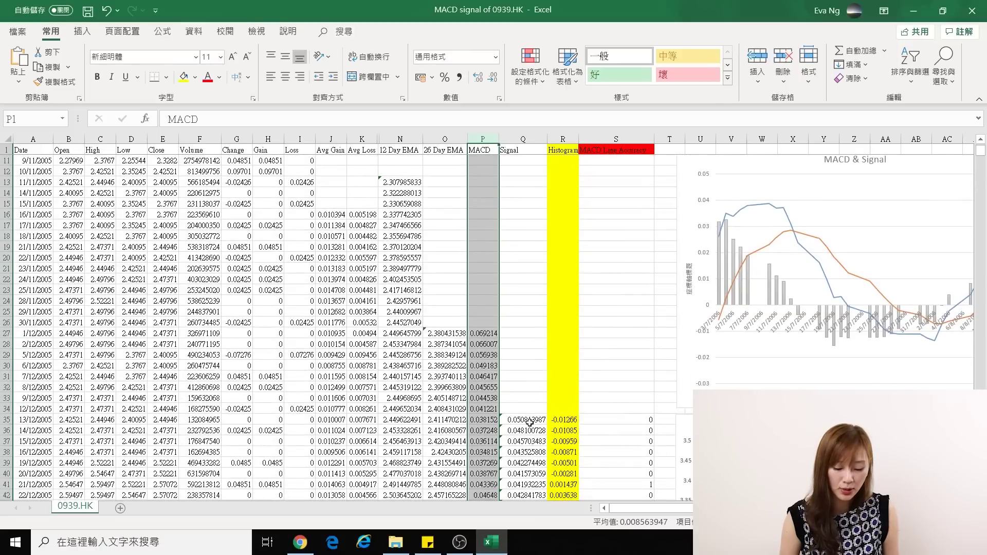
{"action": "left_click", "coordinate": [529, 421]}
{"action": "scroll", "coordinate": [530, 424], "scroll_direction": "down", "scroll_amount": 2}
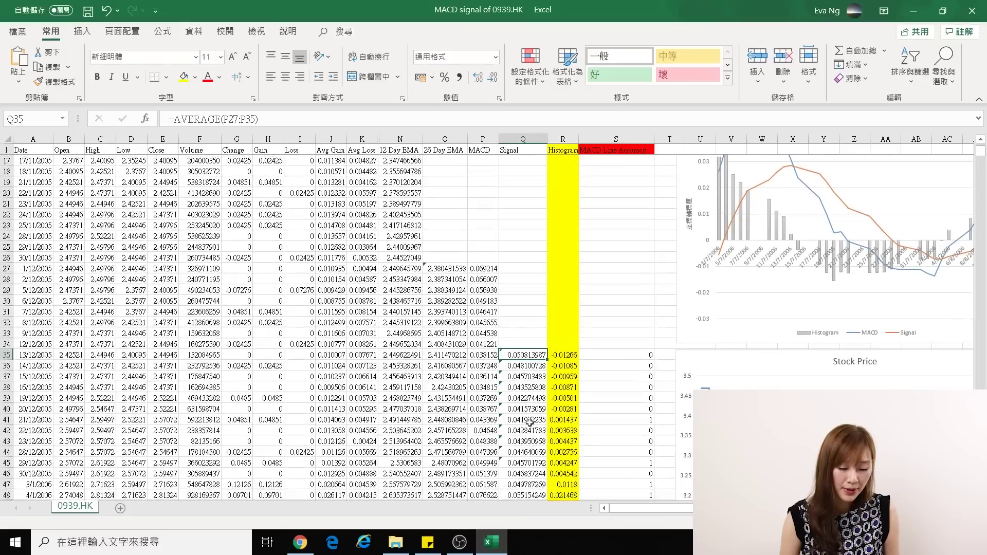
{"action": "left_click", "coordinate": [233, 123]}
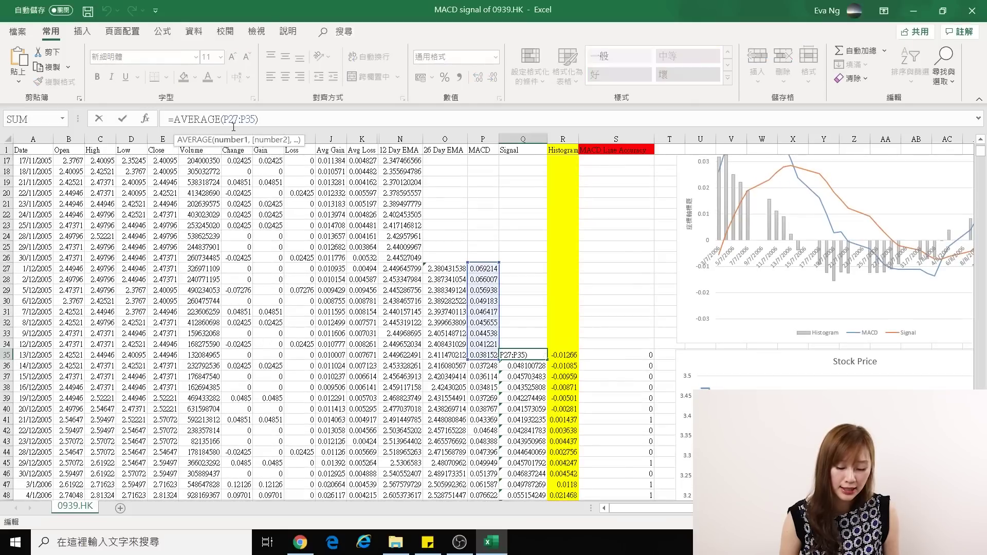
{"action": "key", "text": "Return"}
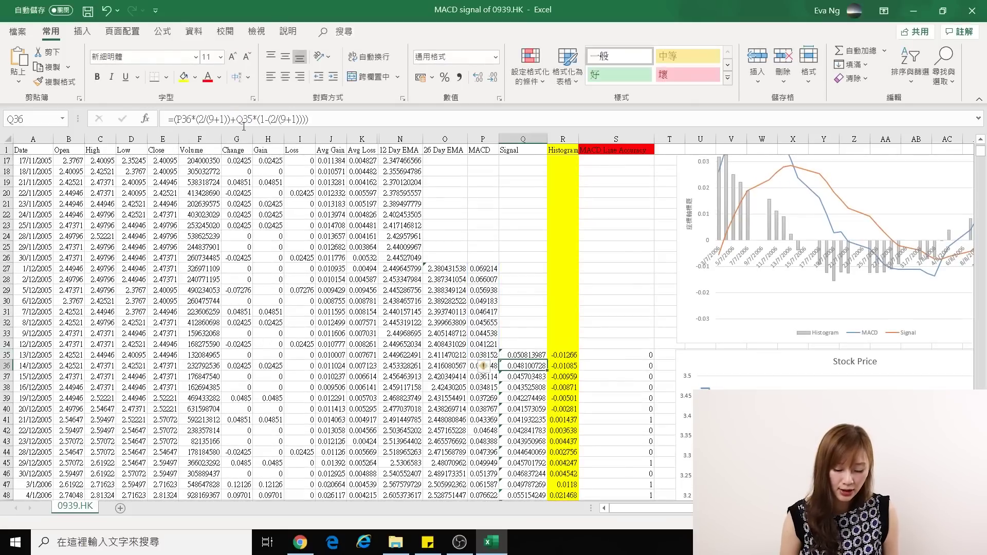
{"action": "scroll", "coordinate": [339, 193], "scroll_direction": "up", "scroll_amount": 4}
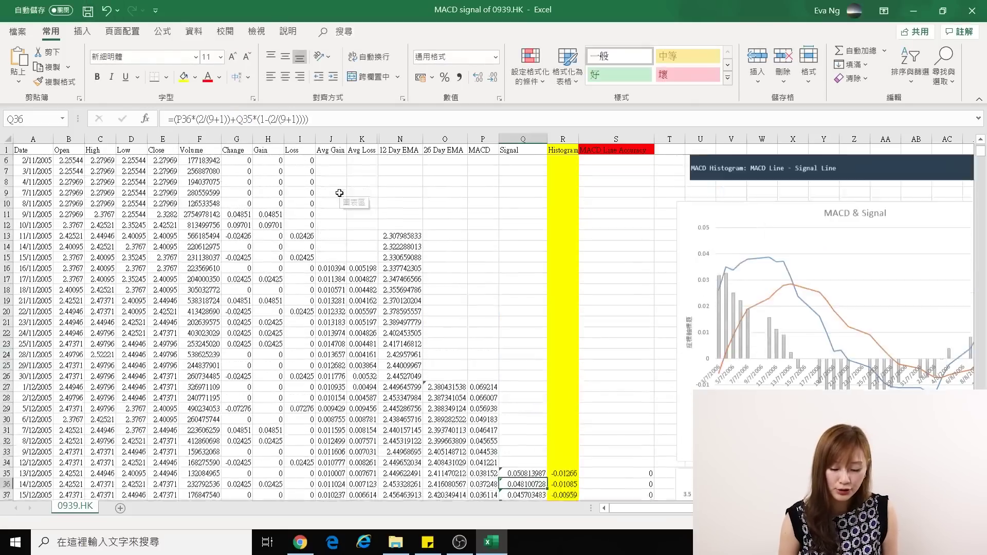
{"action": "scroll", "coordinate": [340, 193], "scroll_direction": "up", "scroll_amount": 1}
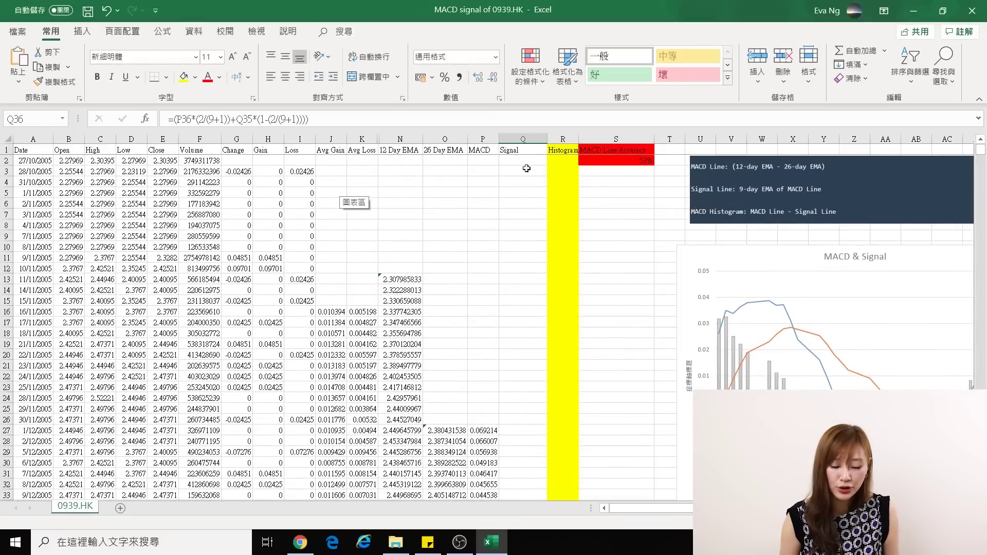
{"action": "left_click", "coordinate": [477, 139]}
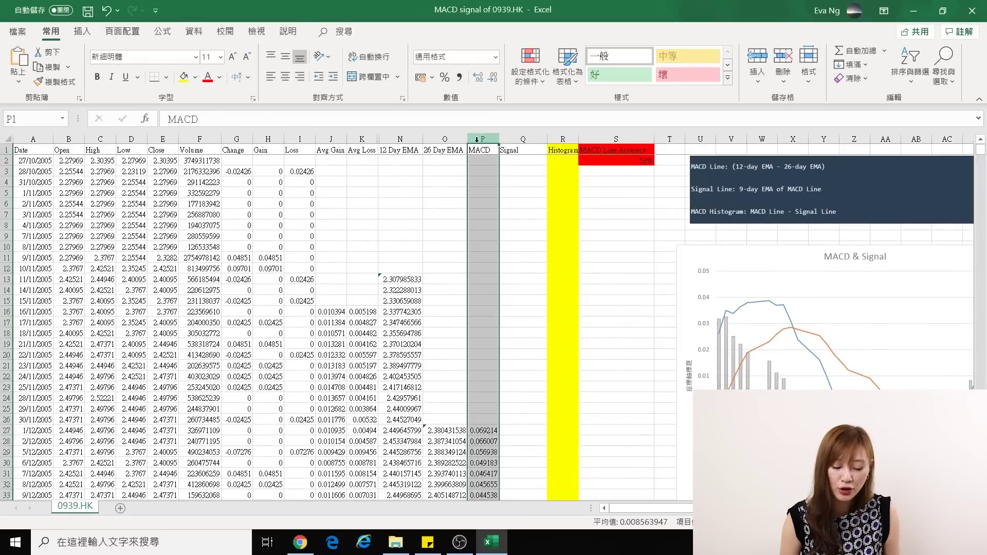
{"action": "left_click", "coordinate": [516, 147]}
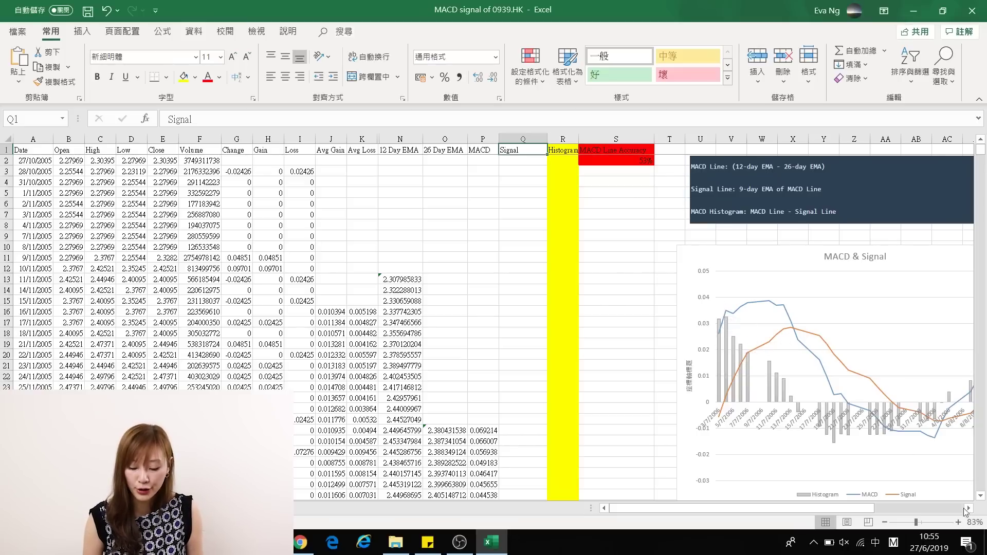
{"action": "left_click", "coordinate": [969, 508]}
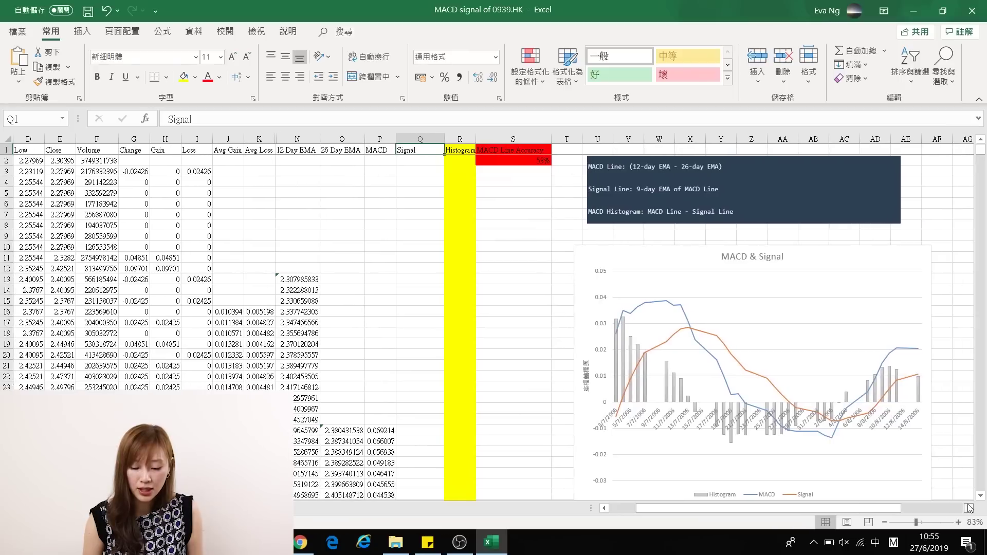
{"action": "left_click", "coordinate": [940, 476]}
{"action": "scroll", "coordinate": [940, 476], "scroll_direction": "down", "scroll_amount": 1}
{"action": "scroll", "coordinate": [940, 475], "scroll_direction": "down", "scroll_amount": 2}
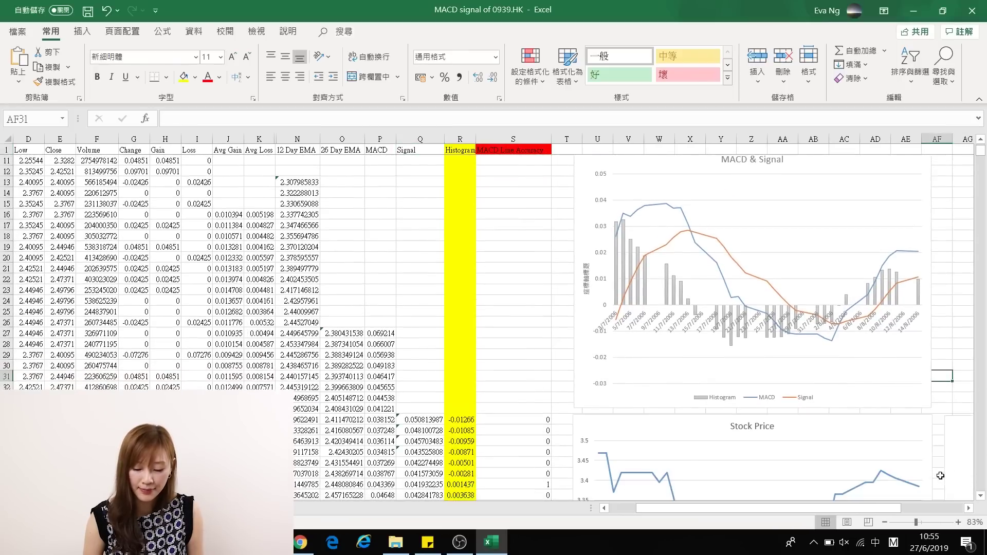
{"action": "scroll", "coordinate": [941, 476], "scroll_direction": "down", "scroll_amount": 1}
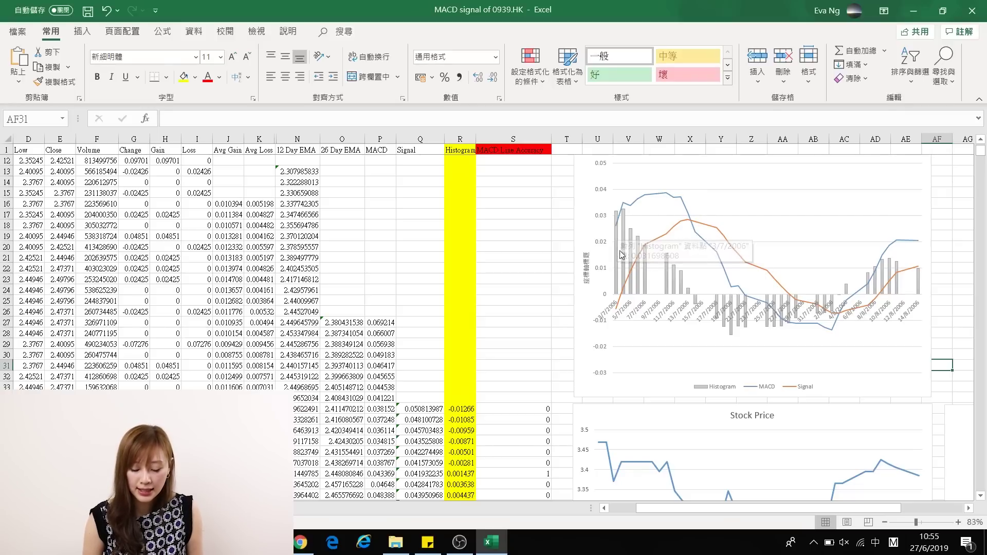
{"action": "scroll", "coordinate": [619, 237], "scroll_direction": "down", "scroll_amount": 1}
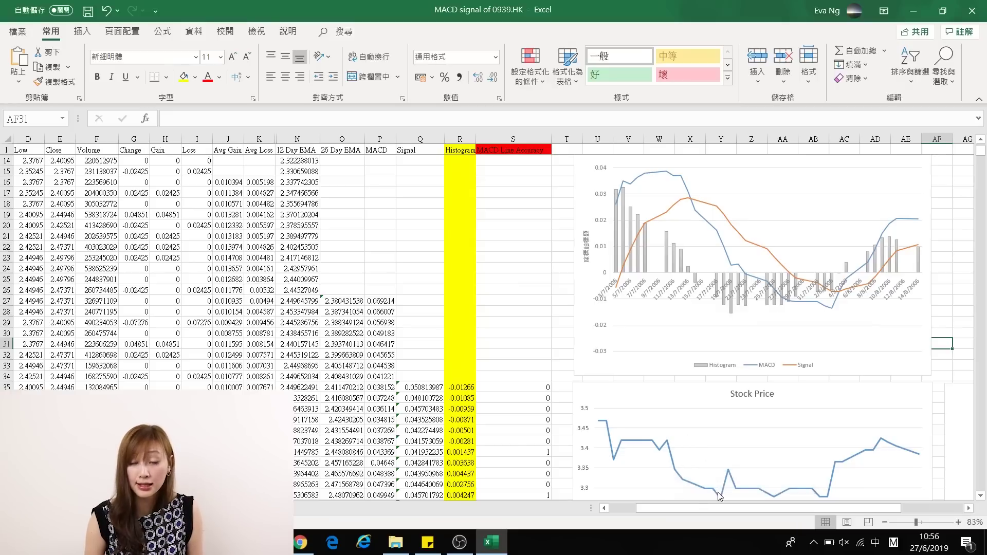
{"action": "mouse_move", "coordinate": [693, 252]}
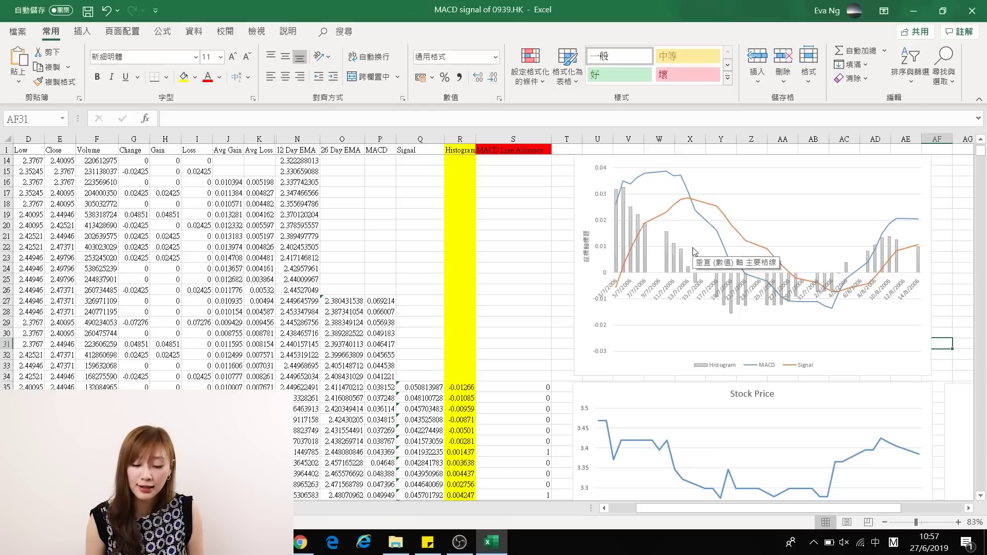
{"action": "left_click", "coordinate": [507, 202]}
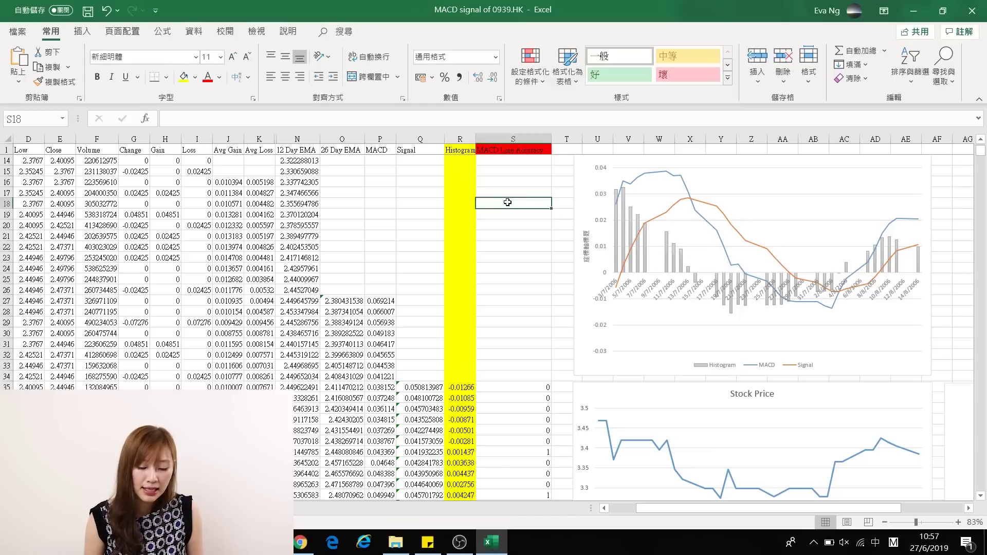
{"action": "left_click", "coordinate": [512, 138]}
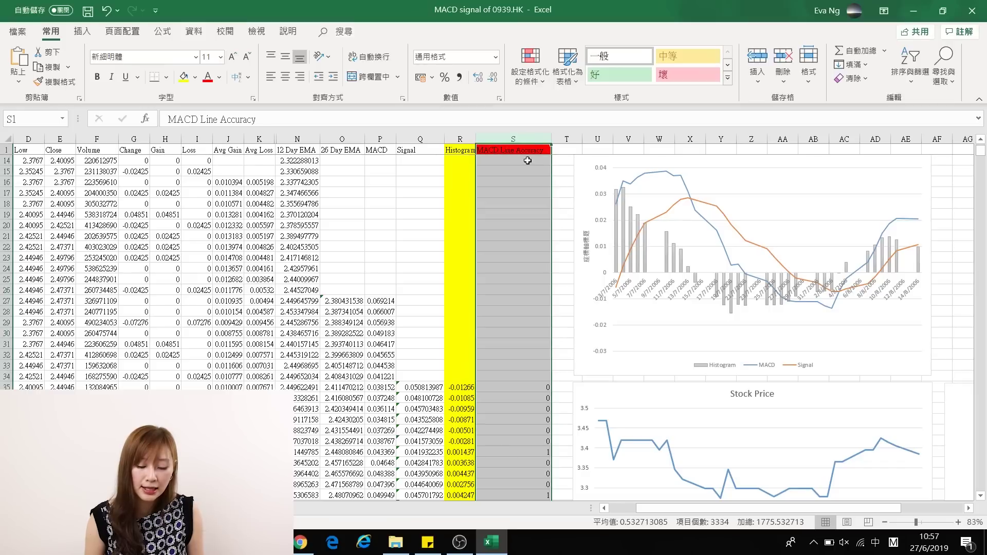
{"action": "left_click", "coordinate": [521, 389]}
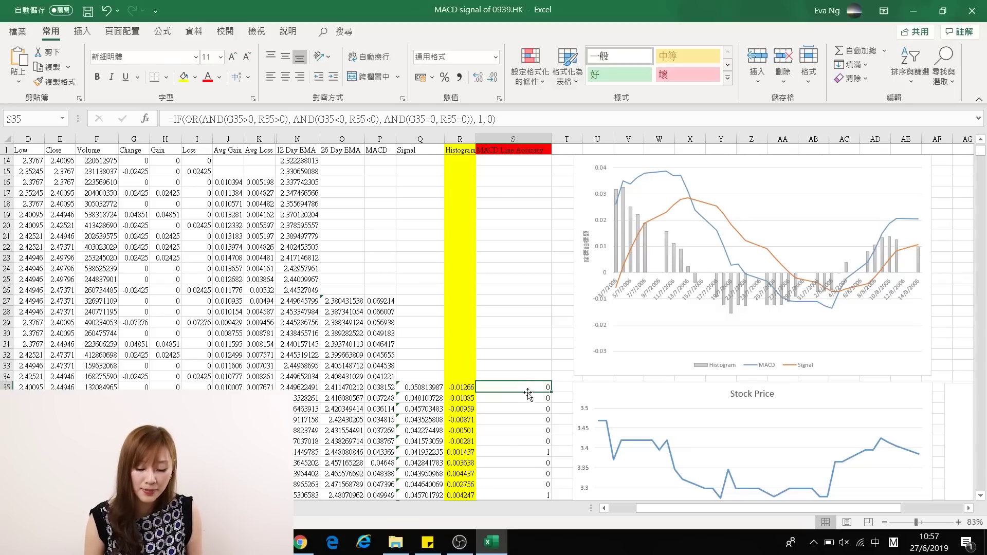
{"action": "scroll", "coordinate": [522, 380], "scroll_direction": "up", "scroll_amount": 4}
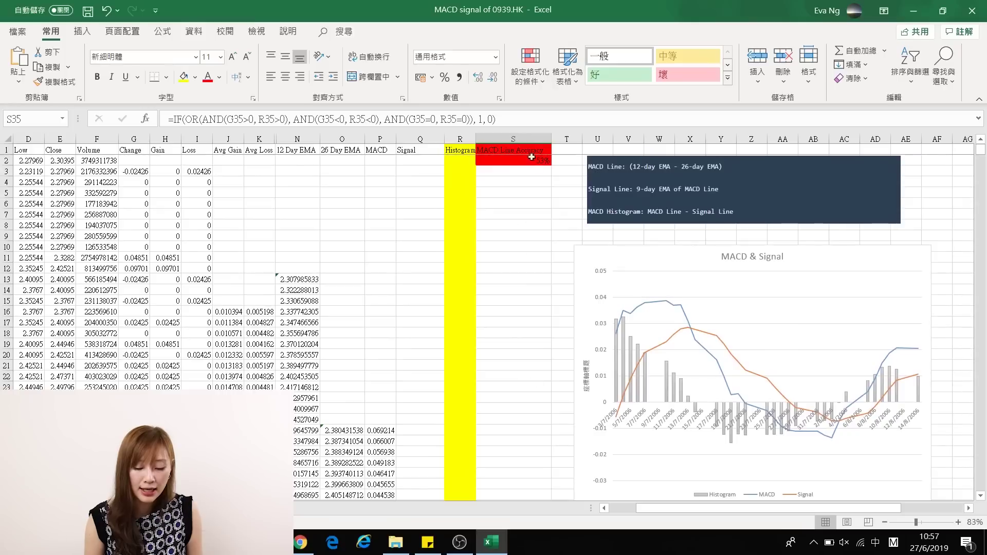
{"action": "left_click", "coordinate": [527, 161]}
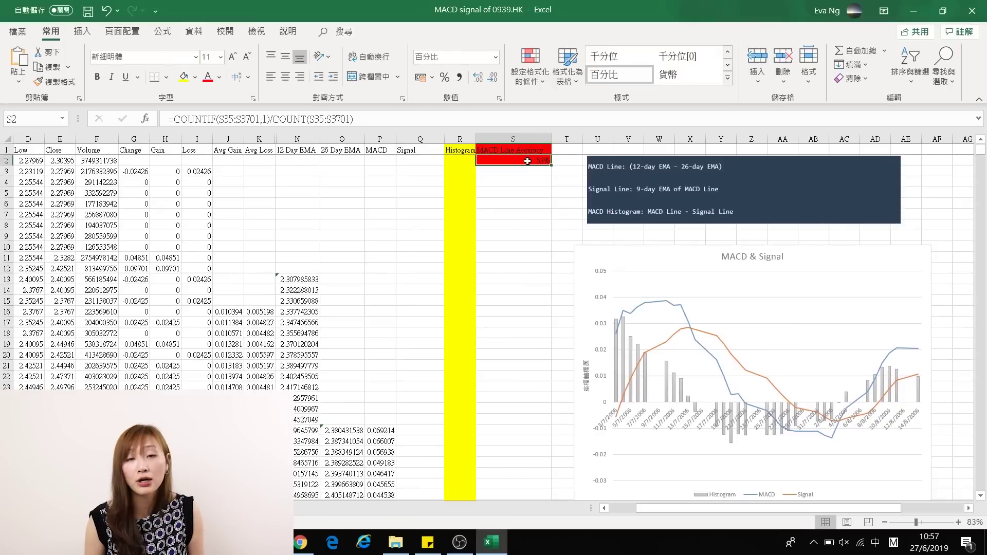